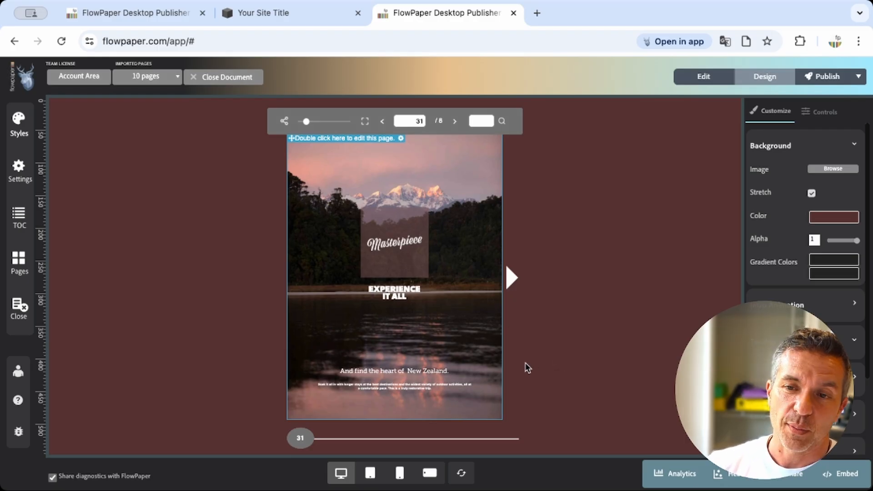
Publish the tourism brochure online by uploading it to the cloud hosting.
{"action": "left_click", "coordinate": [469, 340]}
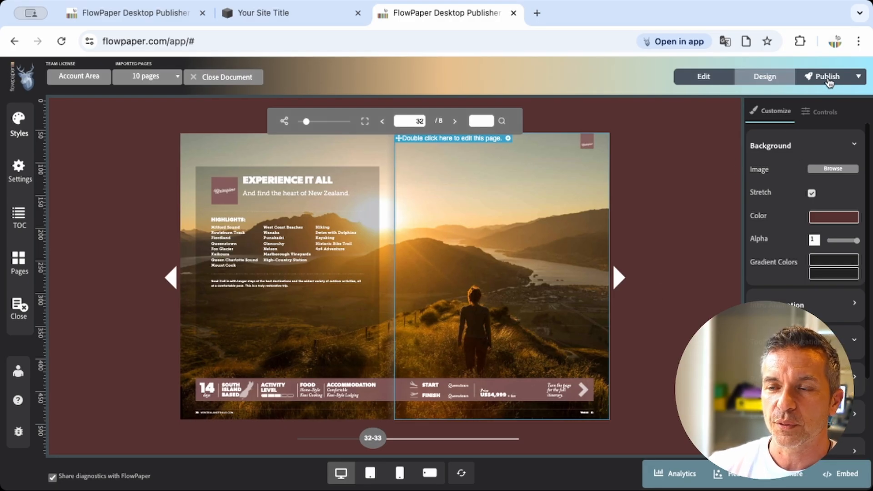
{"action": "left_click", "coordinate": [829, 84]}
{"action": "left_click", "coordinate": [793, 117]}
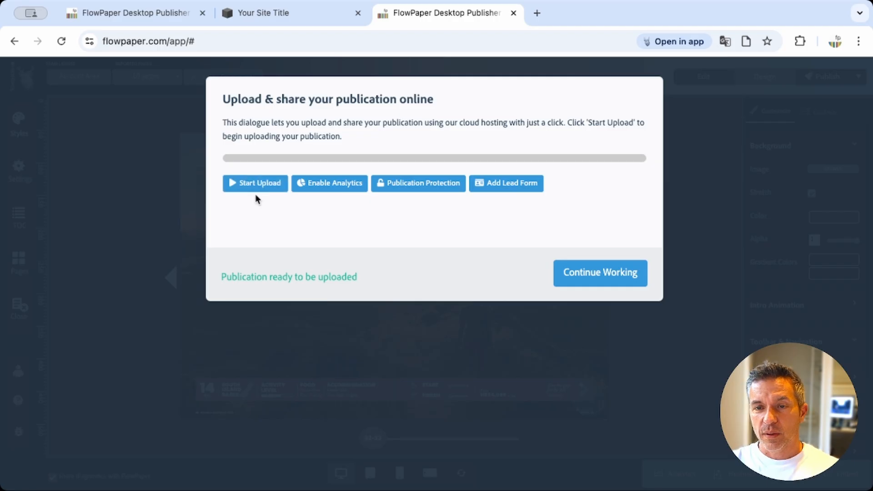
{"action": "left_click", "coordinate": [248, 192]}
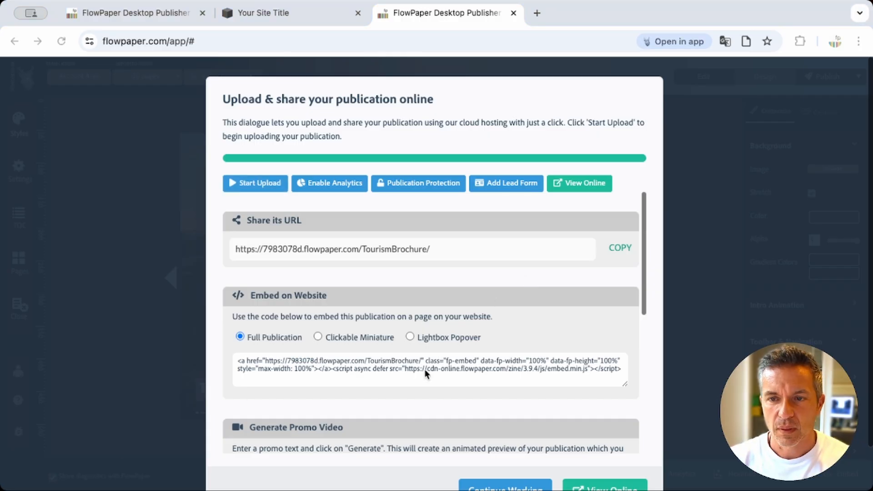
Select and copy the website embed code for the Full Publication option.
{"action": "left_click", "coordinate": [669, 285]}
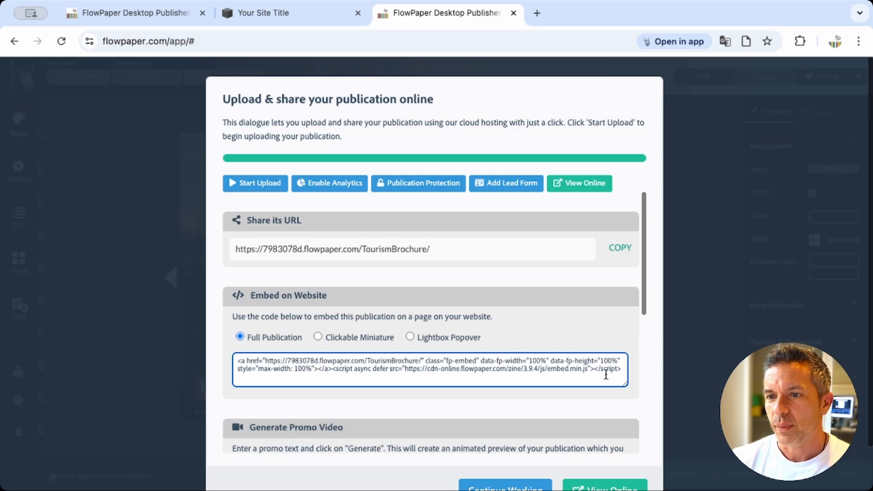
{"action": "left_click_drag", "start_coordinate": [622, 370], "coordinate": [521, 372]}
{"action": "left_click", "coordinate": [439, 374]}
{"action": "triple_click", "coordinate": [366, 374]}
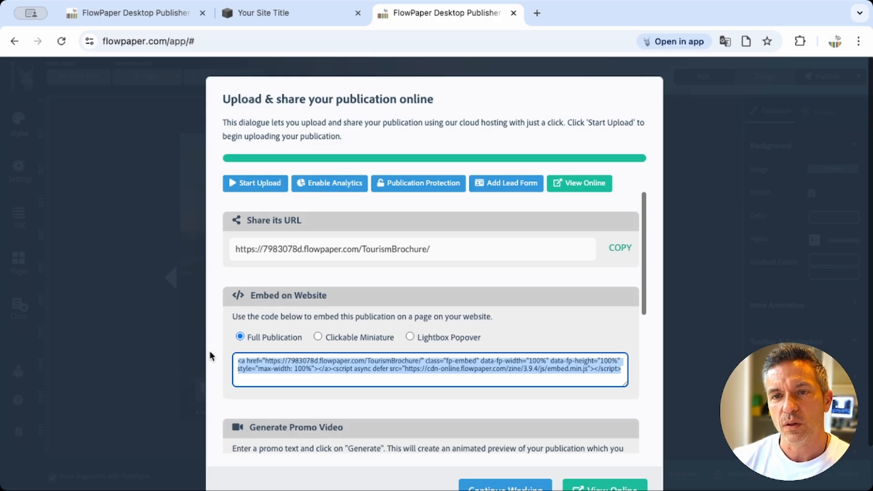
Switch to the Squarespace site editor and add a blank section to the site footer.
{"action": "left_click", "coordinate": [292, 15]}
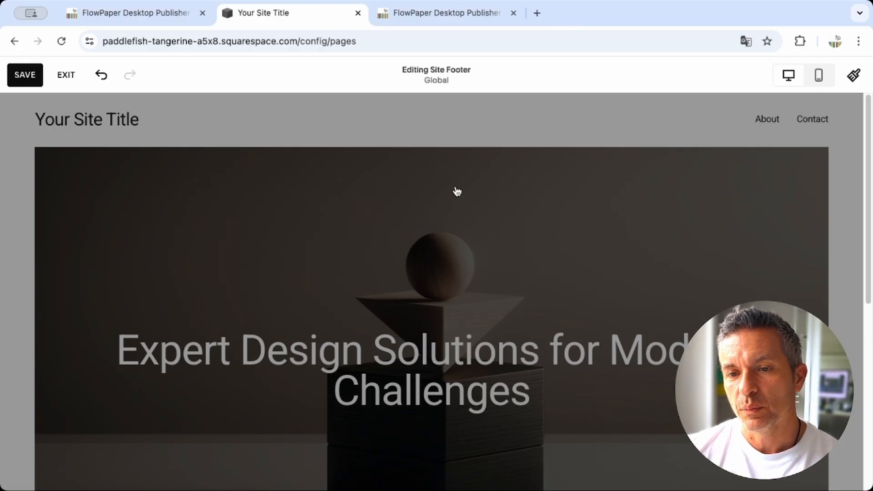
{"action": "scroll", "coordinate": [471, 217], "scroll_direction": "down", "scroll_amount": 2}
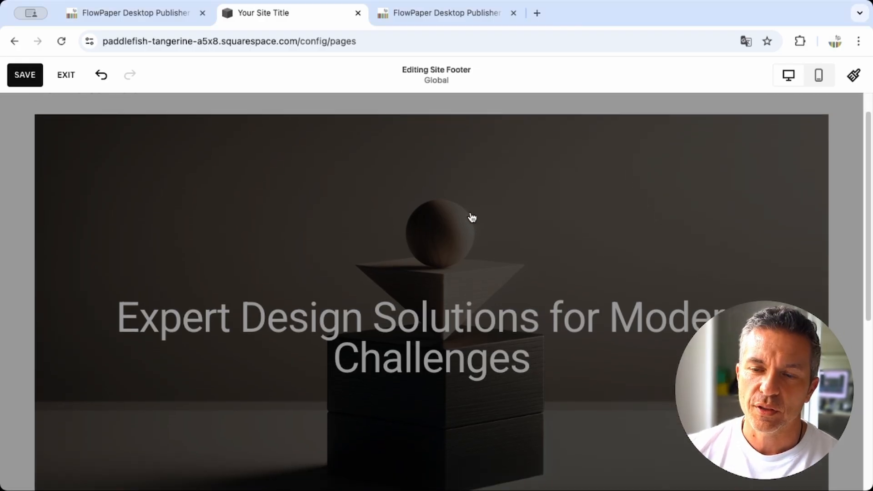
{"action": "scroll", "coordinate": [471, 217], "scroll_direction": "down", "scroll_amount": 8}
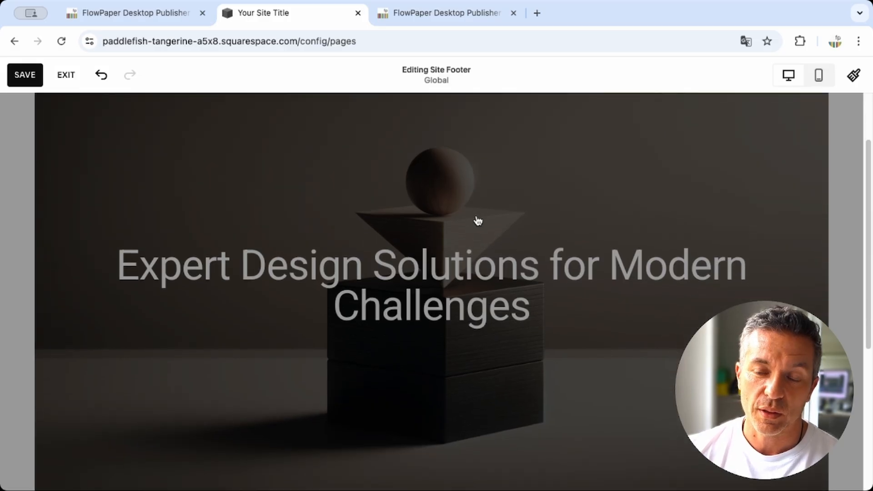
{"action": "scroll", "coordinate": [471, 220], "scroll_direction": "down", "scroll_amount": 4}
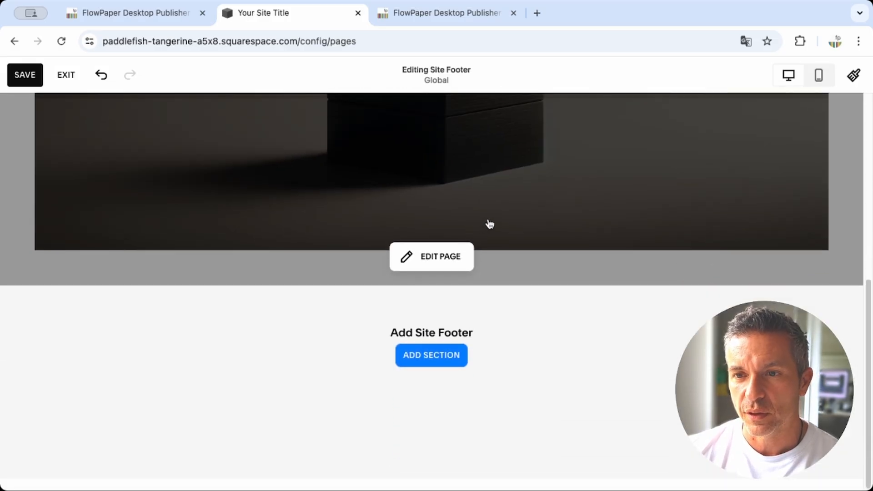
{"action": "left_click", "coordinate": [437, 361]}
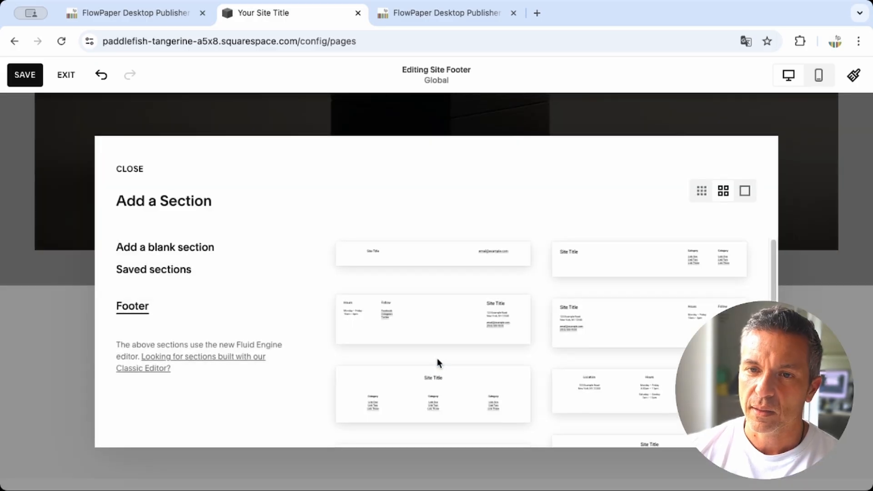
{"action": "left_click", "coordinate": [195, 253]}
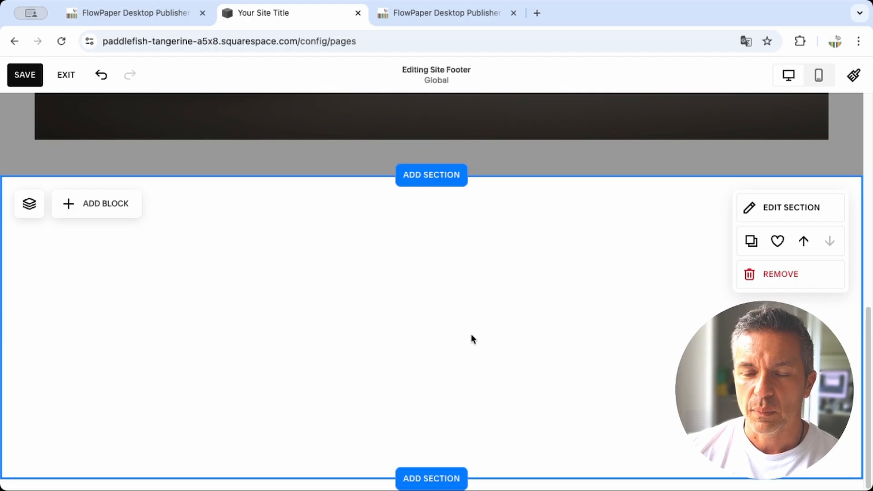
Add a Code block to the blank footer section and enlarge it to span the section's full content width.
{"action": "left_click", "coordinate": [92, 210]}
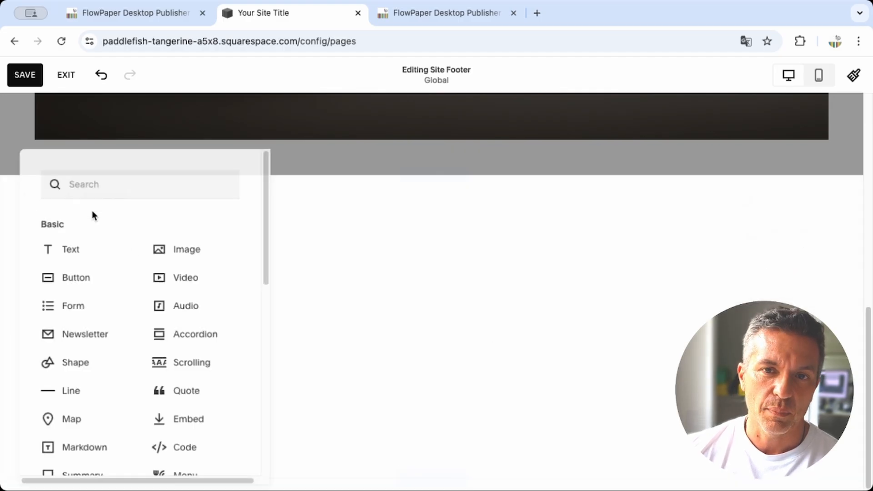
{"action": "left_click", "coordinate": [192, 448]}
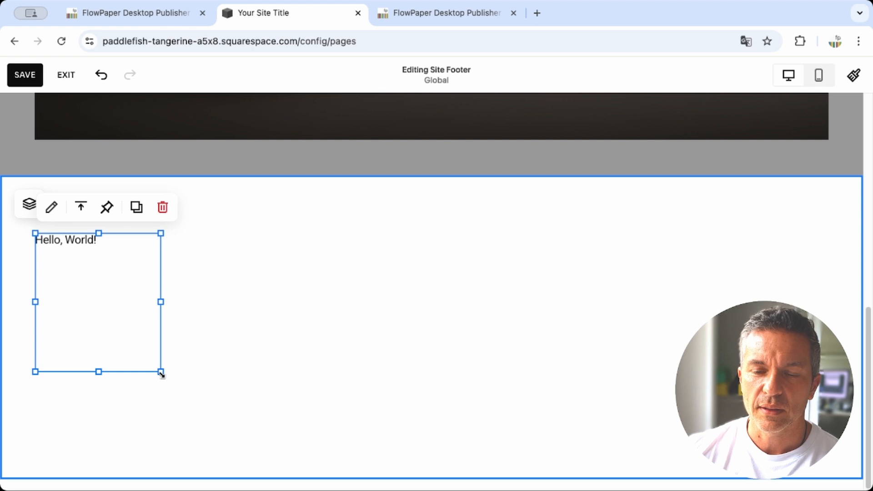
{"action": "left_click_drag", "start_coordinate": [161, 372], "coordinate": [827, 419]}
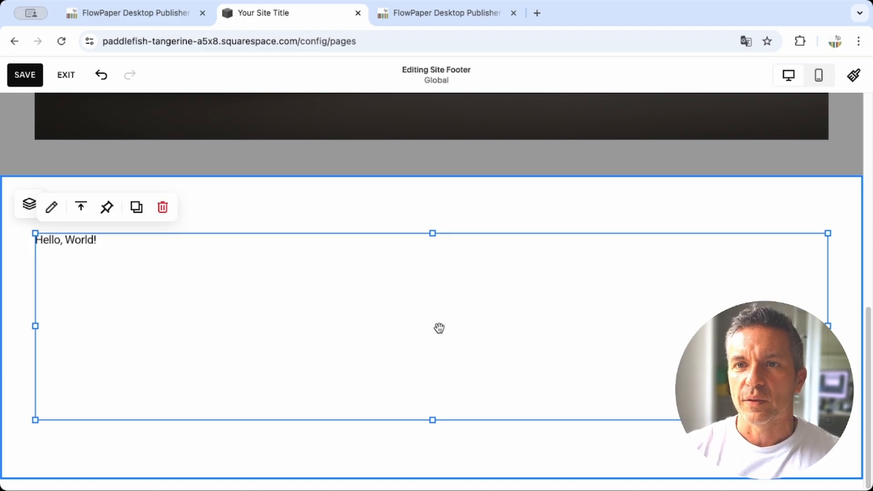
Switch back to FlowPaper and copy the complete Full Publication embed code again.
{"action": "key", "text": "ctrl+Tab"}
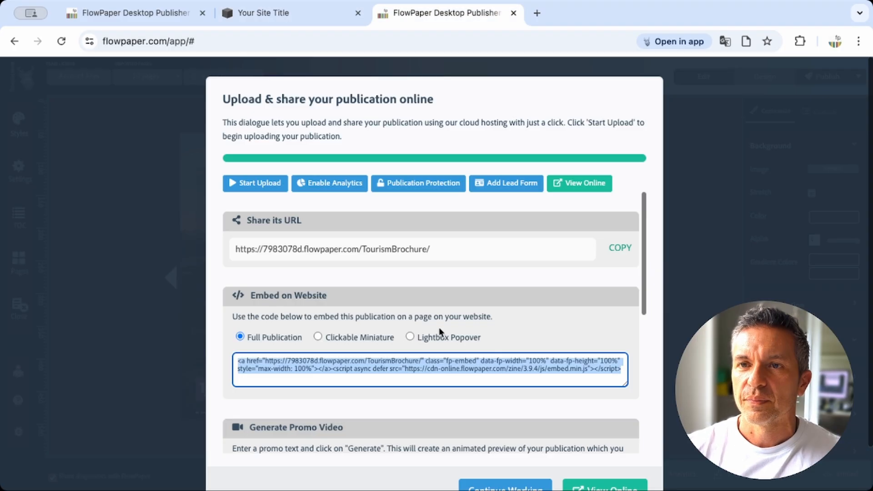
{"action": "left_click", "coordinate": [510, 357]}
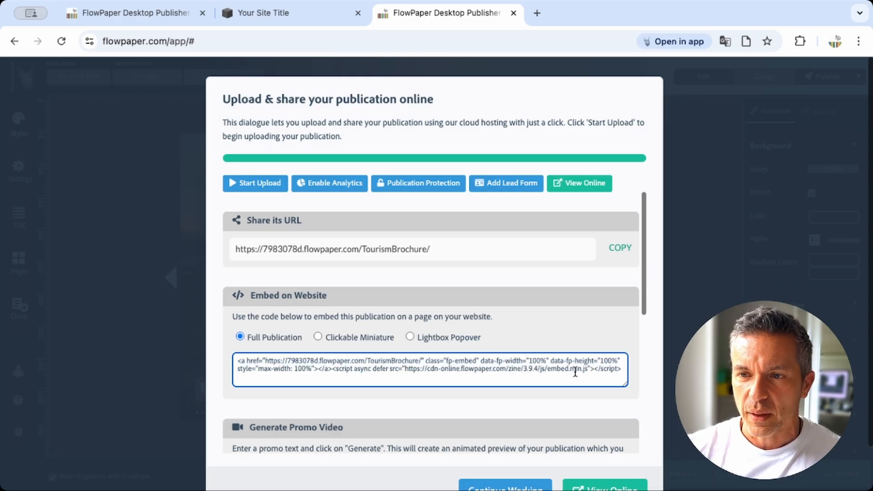
{"action": "left_click_drag", "start_coordinate": [622, 367], "coordinate": [219, 354]}
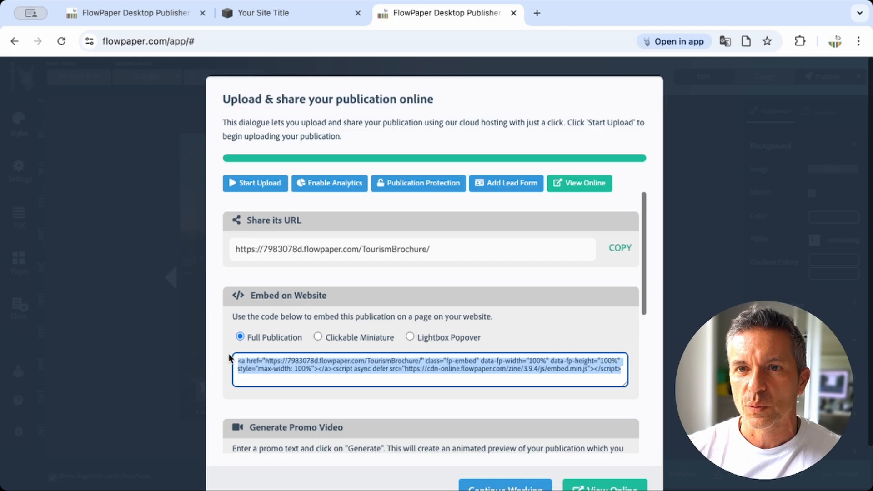
Return to Squarespace and replace the code block's sample HTML with the copied FlowPaper embed code.
{"action": "key", "text": "ctrl+shift+Tab"}
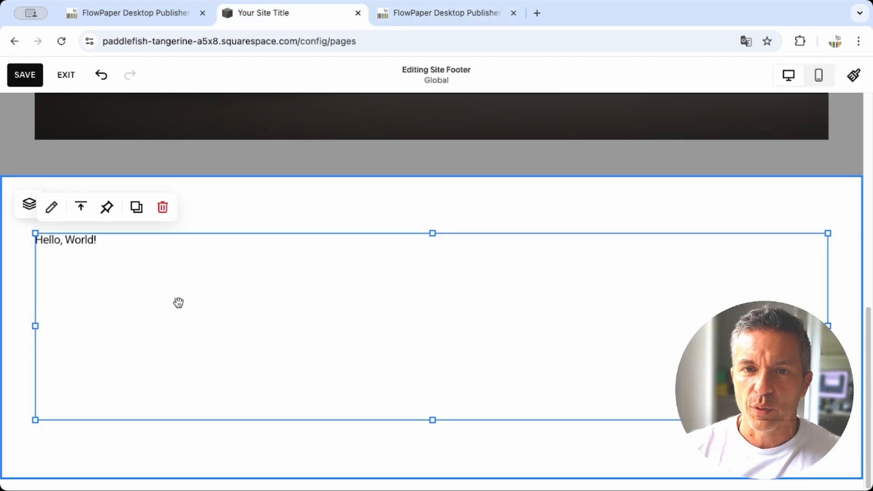
{"action": "left_click", "coordinate": [52, 208]}
{"action": "left_click", "coordinate": [707, 268]}
{"action": "left_click_drag", "start_coordinate": [659, 267], "coordinate": [511, 263]}
{"action": "type", "text": "<script src=\"https://online.flowpaper.com/zine/3.9.4/js/embed.min.js\"></script>"}
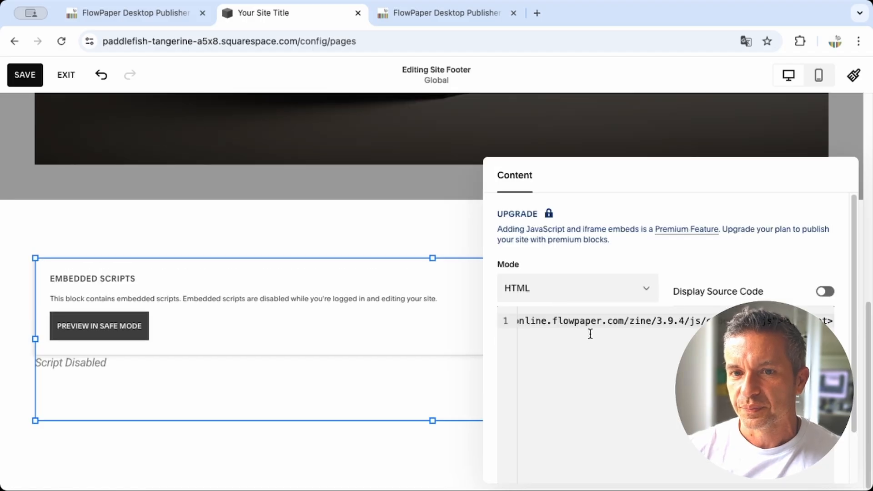
{"action": "scroll", "coordinate": [630, 433], "scroll_direction": "down", "scroll_amount": 1}
{"action": "scroll", "coordinate": [629, 434], "scroll_direction": "down", "scroll_amount": 3}
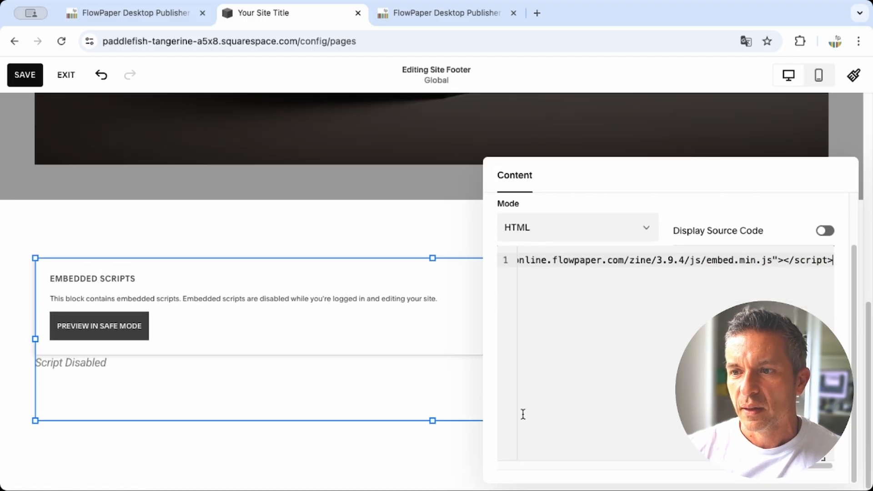
{"action": "left_click", "coordinate": [418, 243]}
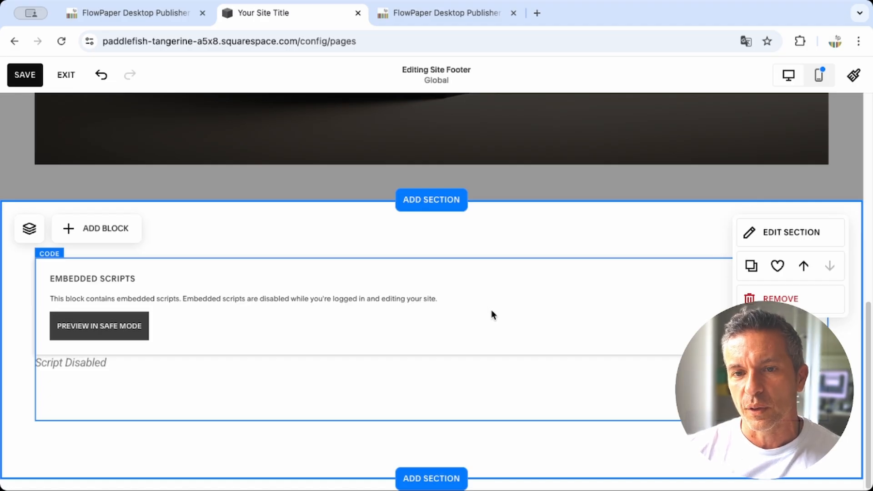
Save the site footer changes and exit the page editor.
{"action": "scroll", "coordinate": [488, 324], "scroll_direction": "up", "scroll_amount": 1}
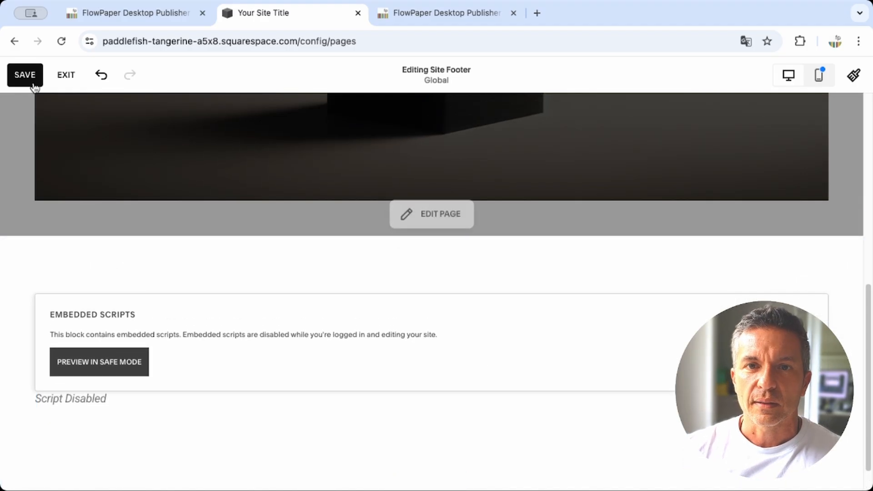
{"action": "left_click", "coordinate": [25, 77]}
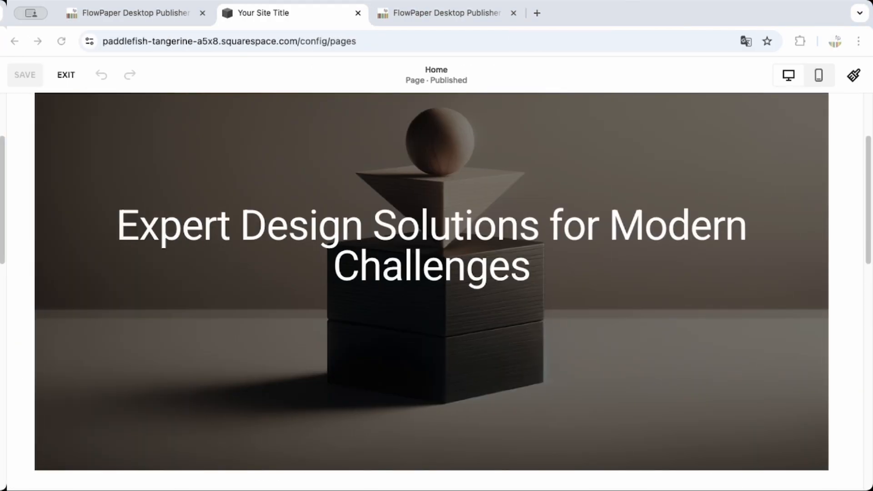
{"action": "left_click", "coordinate": [65, 76]}
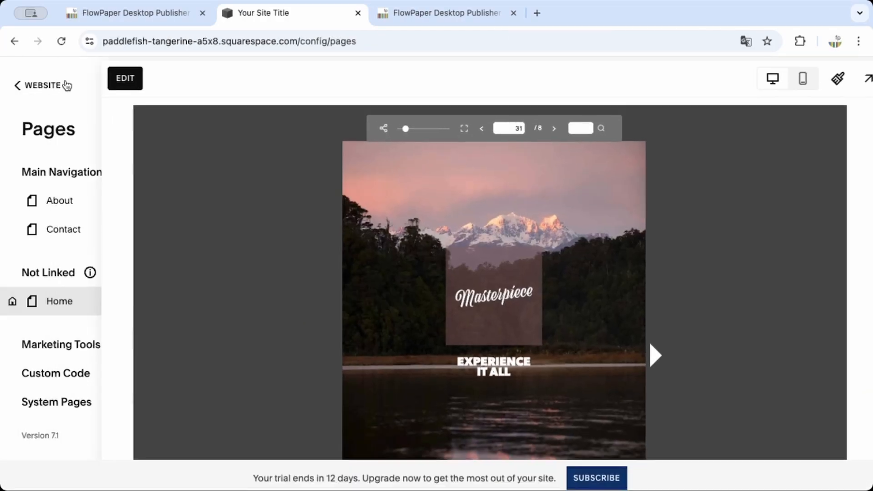
Examine the flipbook embedded in the Home page footer, turning to the next spread and back to the cover.
{"action": "scroll", "coordinate": [400, 250], "scroll_direction": "down", "scroll_amount": 3}
{"action": "scroll", "coordinate": [398, 255], "scroll_direction": "down", "scroll_amount": 6}
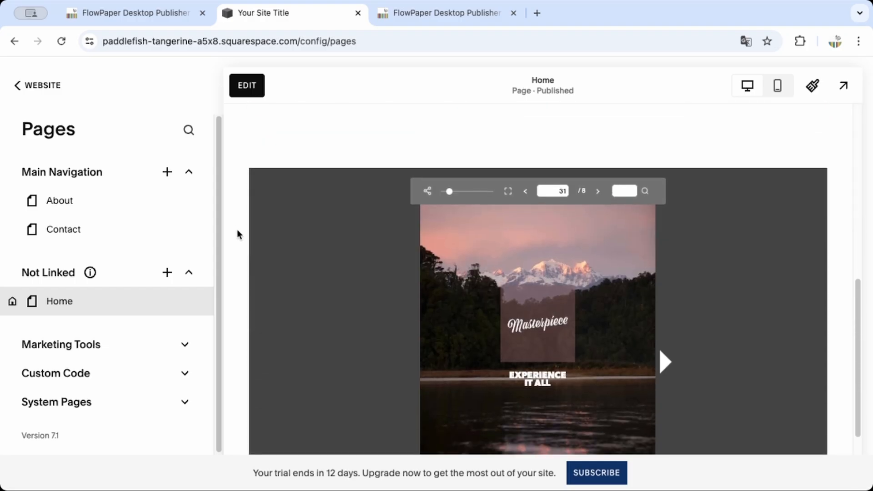
{"action": "scroll", "coordinate": [236, 234], "scroll_direction": "down", "scroll_amount": 2}
{"action": "scroll", "coordinate": [236, 241], "scroll_direction": "down", "scroll_amount": 1}
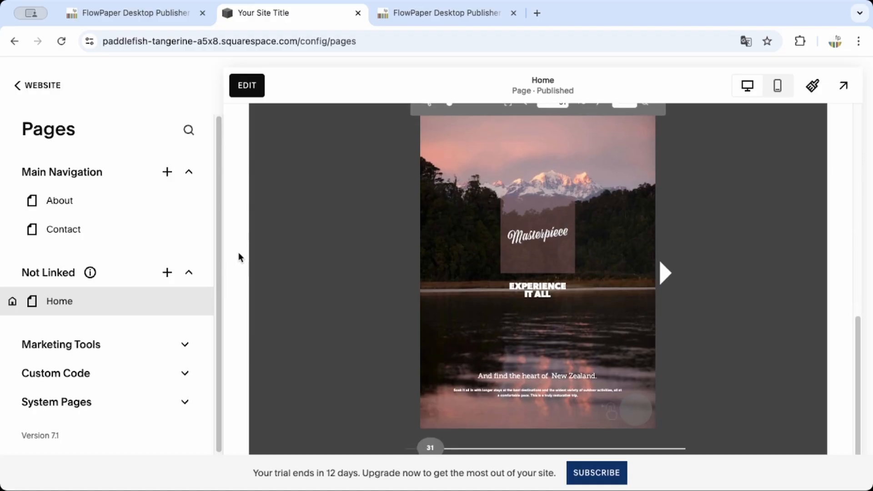
{"action": "left_click", "coordinate": [628, 278]}
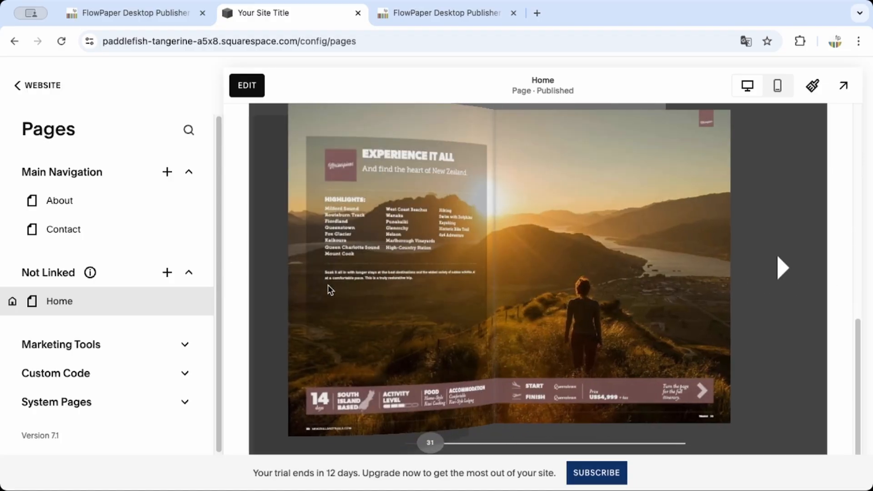
{"action": "left_click", "coordinate": [367, 293]}
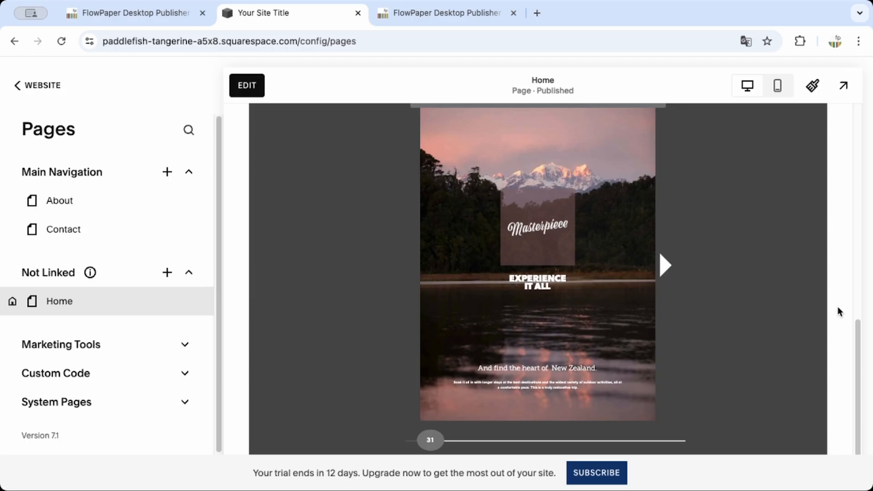
Switch to FlowPaper and enable Protected Embed in the publication protection settings.
{"action": "key", "text": "ctrl+Tab"}
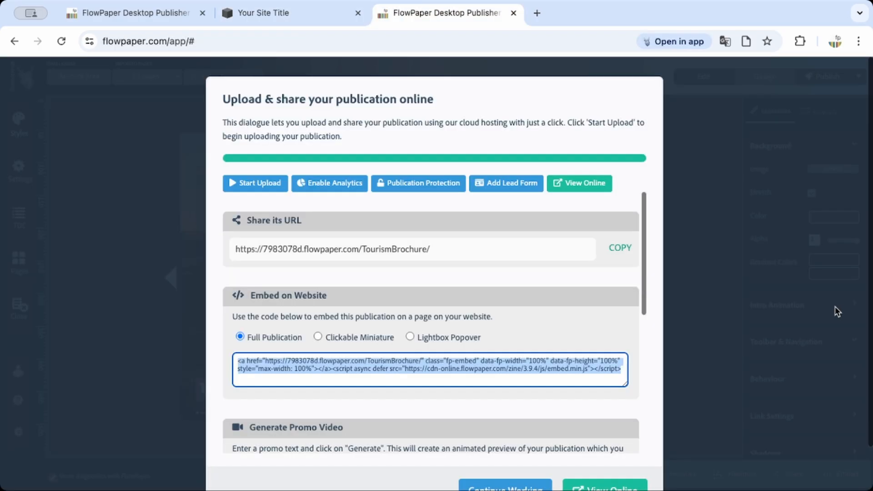
{"action": "left_click", "coordinate": [651, 317]}
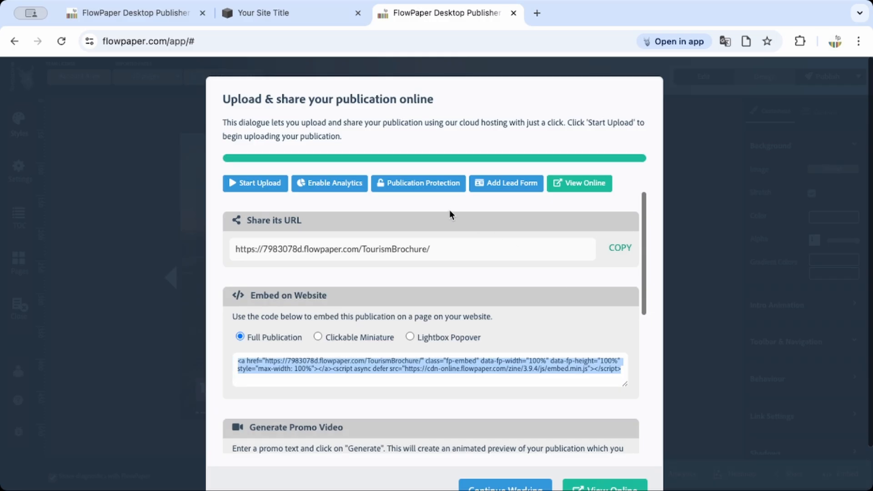
{"action": "left_click", "coordinate": [428, 190]}
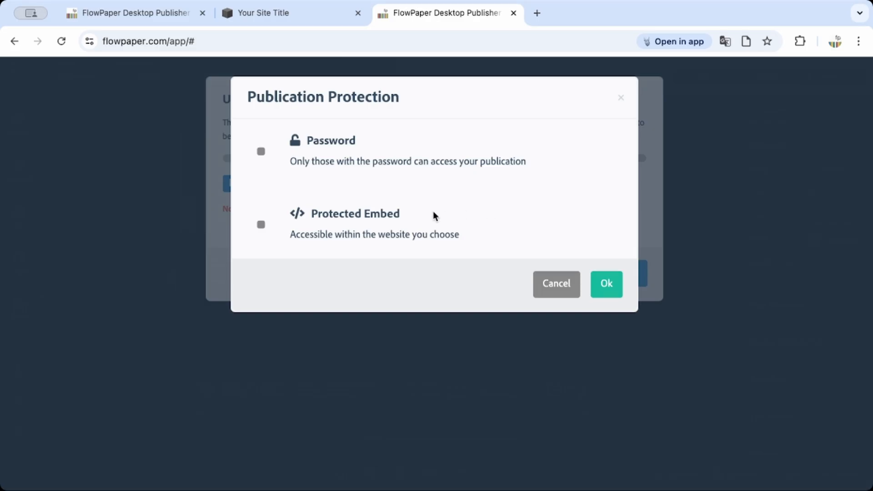
{"action": "left_click", "coordinate": [261, 225]}
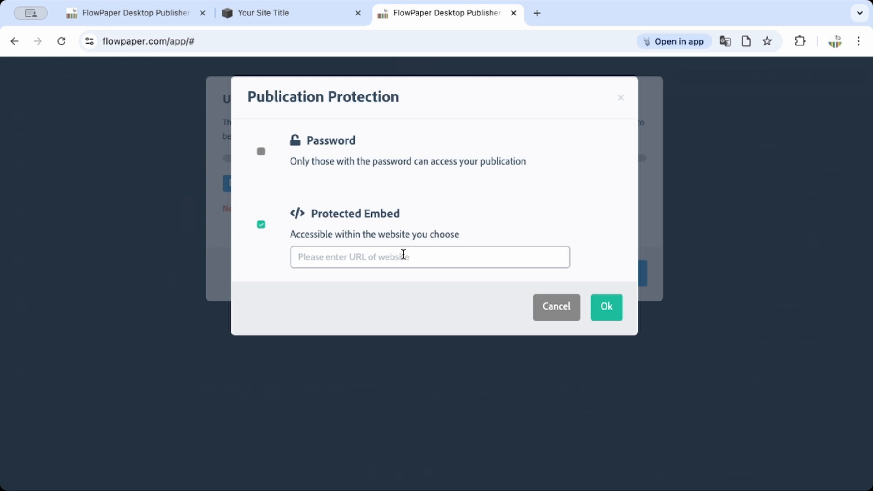
{"action": "left_click", "coordinate": [260, 20]}
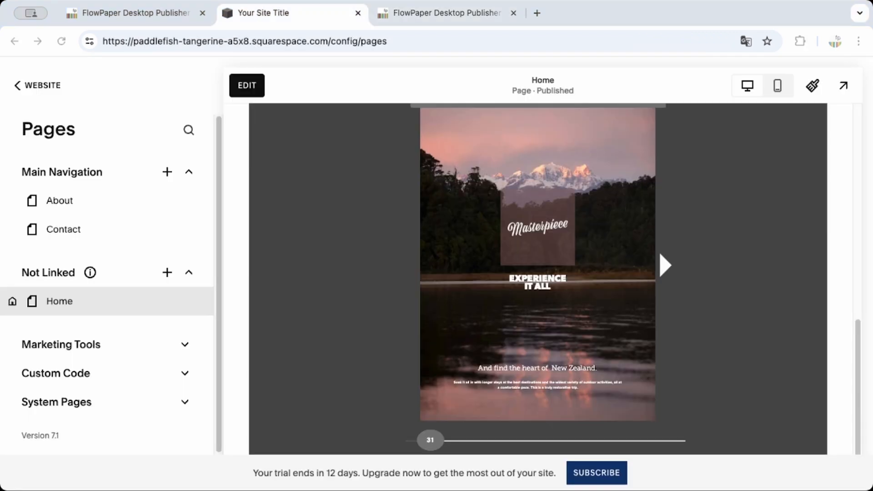
{"action": "left_click", "coordinate": [437, 46]}
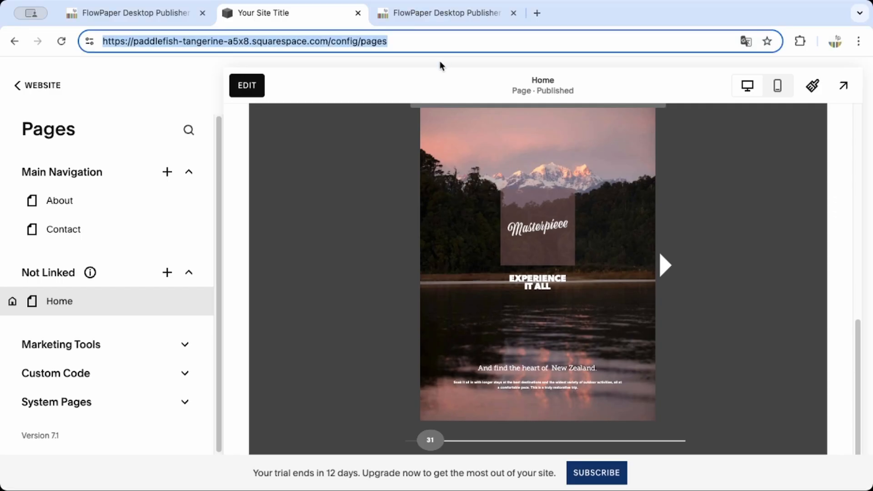
{"action": "key", "text": "Right"}
{"action": "key", "text": "alt+Left"}
{"action": "key", "text": "alt+Left"}
{"action": "key", "text": "alt+Left"}
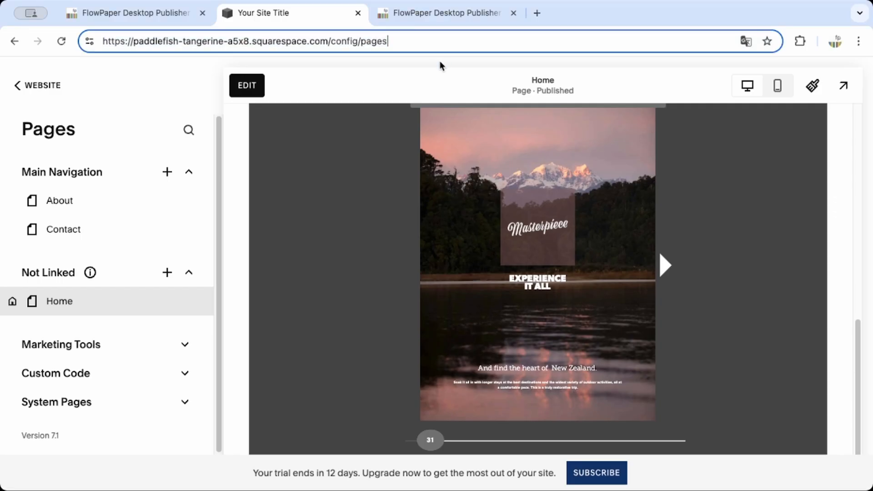
{"action": "key", "text": "alt+Right"}
{"action": "key", "text": "Right"}
{"action": "key", "text": "shift+Home"}
{"action": "key", "text": "super+c"}
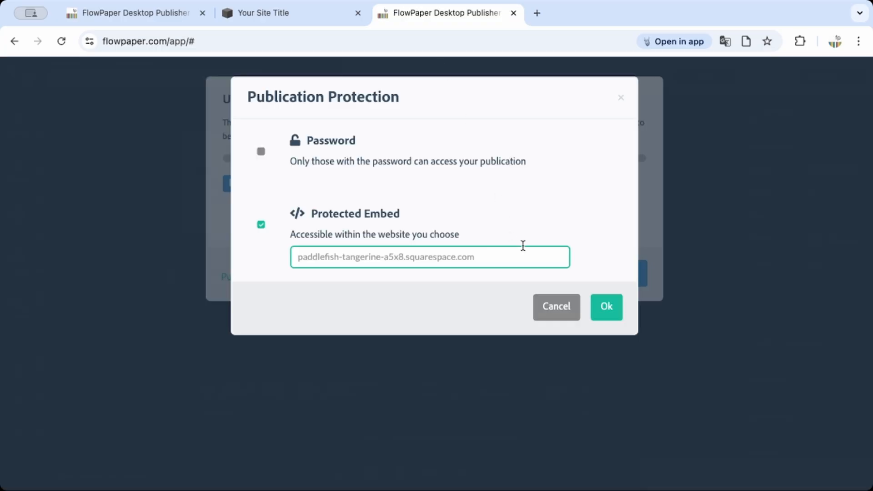
{"action": "left_click_drag", "start_coordinate": [521, 258], "coordinate": [231, 261]}
{"action": "key", "text": "super+v"}
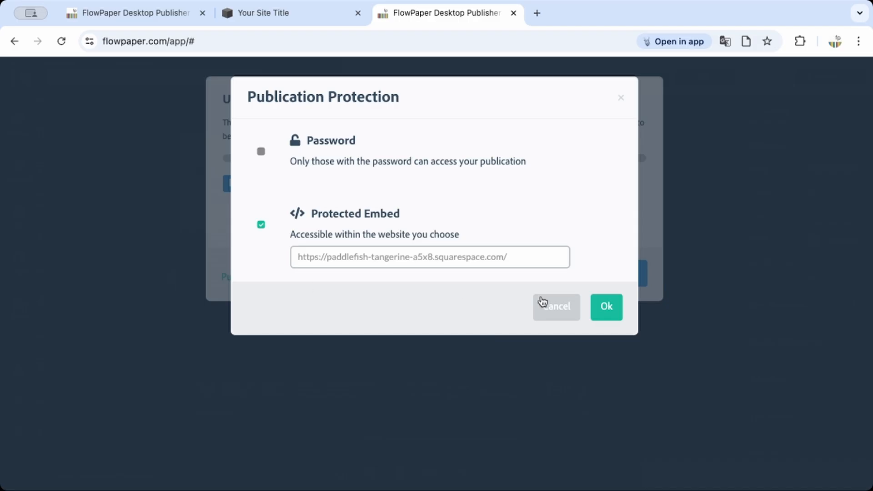
{"action": "left_click", "coordinate": [609, 308]}
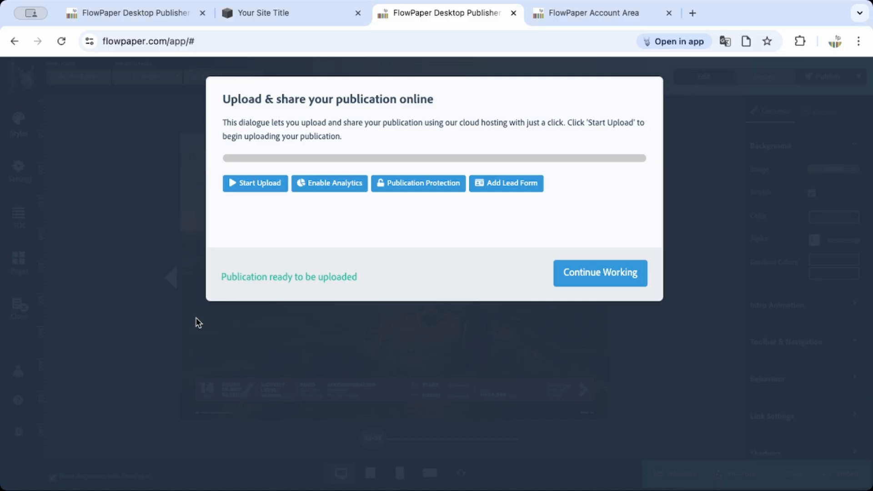
Switch to the FlowPaper Account Area and examine the reader activity heatmap on page 5 of the AnnualReport publication.
{"action": "key", "text": "ctrl+Tab"}
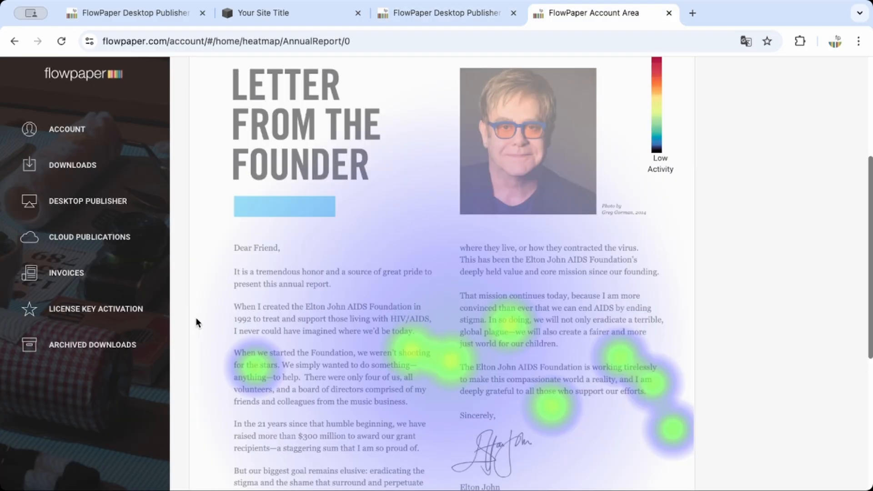
{"action": "scroll", "coordinate": [541, 328], "scroll_direction": "up", "scroll_amount": 5}
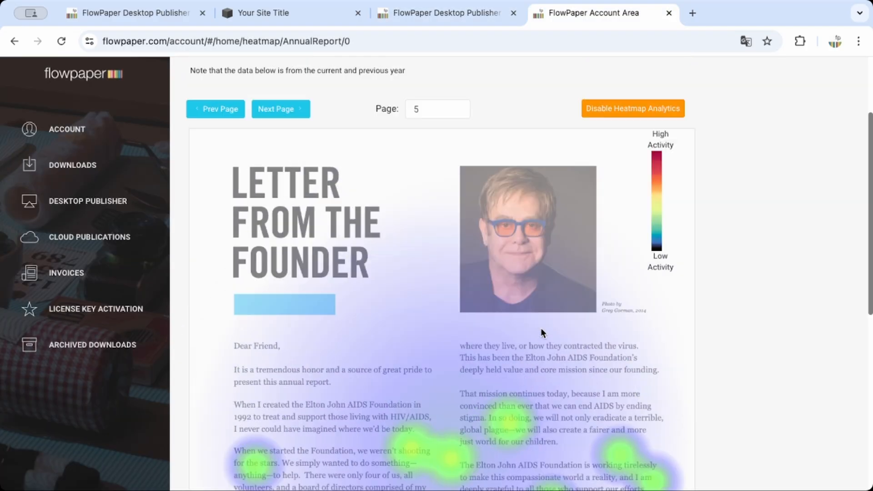
{"action": "scroll", "coordinate": [711, 323], "scroll_direction": "down", "scroll_amount": 3}
{"action": "scroll", "coordinate": [711, 328], "scroll_direction": "down", "scroll_amount": 2}
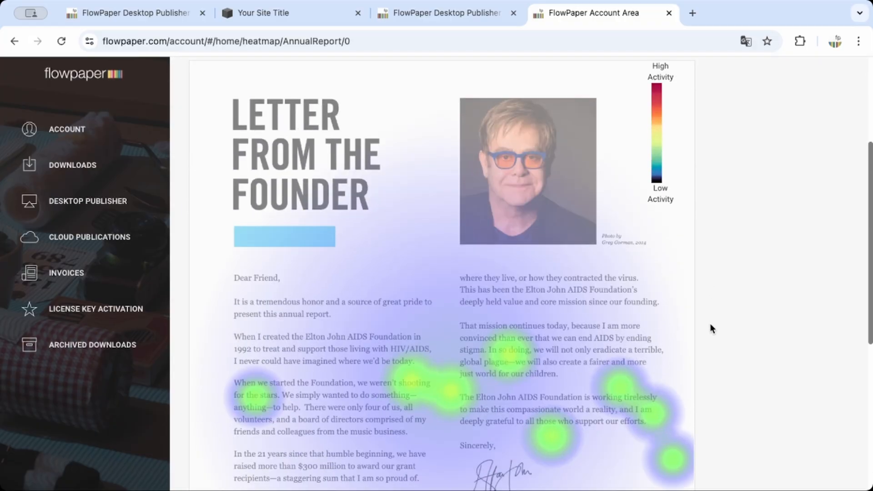
{"action": "scroll", "coordinate": [693, 346], "scroll_direction": "down", "scroll_amount": 1}
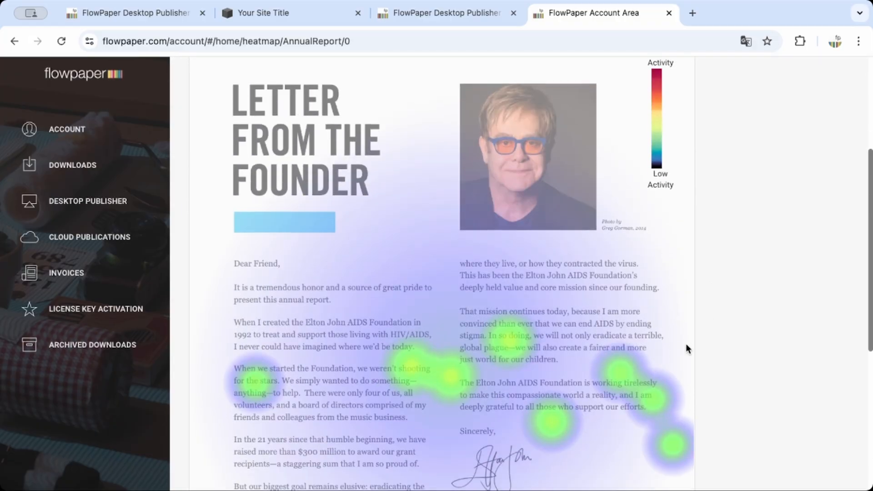
{"action": "scroll", "coordinate": [680, 354], "scroll_direction": "down", "scroll_amount": 3}
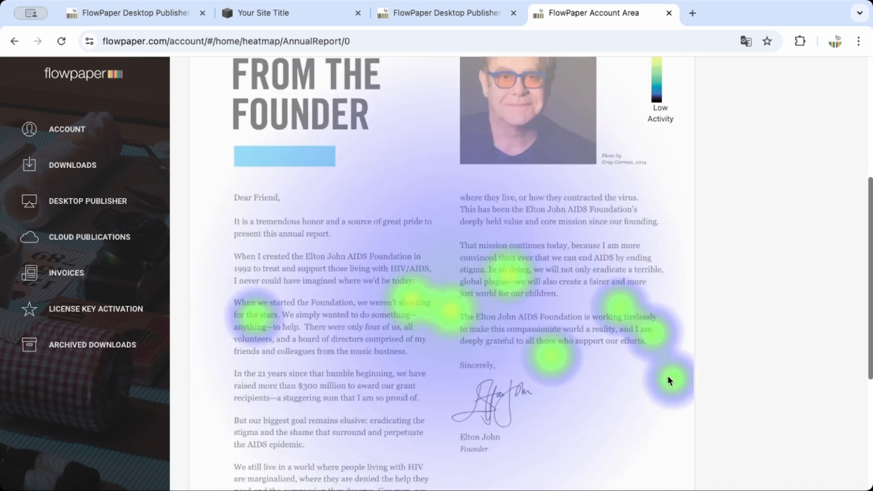
{"action": "scroll", "coordinate": [668, 380], "scroll_direction": "up", "scroll_amount": 4}
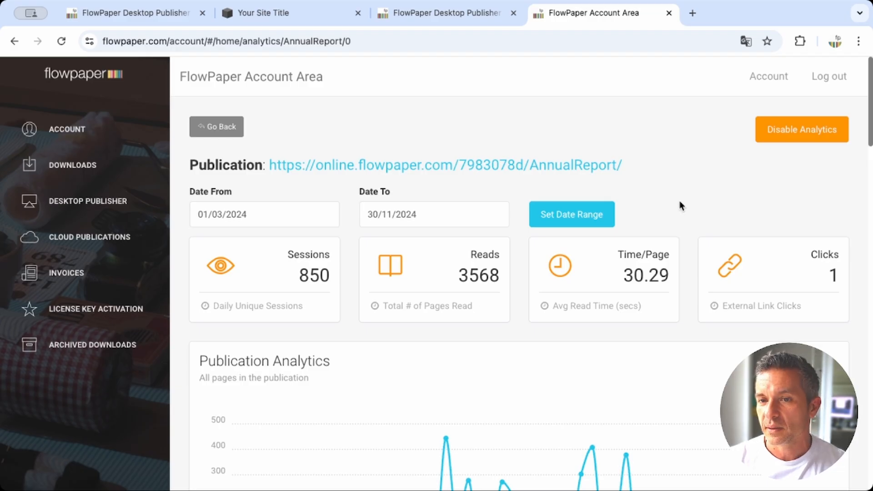
Examine the AnnualReport publication's analytics, including the session, read, time and click figures and the activity chart.
{"action": "scroll", "coordinate": [679, 202], "scroll_direction": "down", "scroll_amount": 1}
{"action": "scroll", "coordinate": [680, 200], "scroll_direction": "down", "scroll_amount": 1}
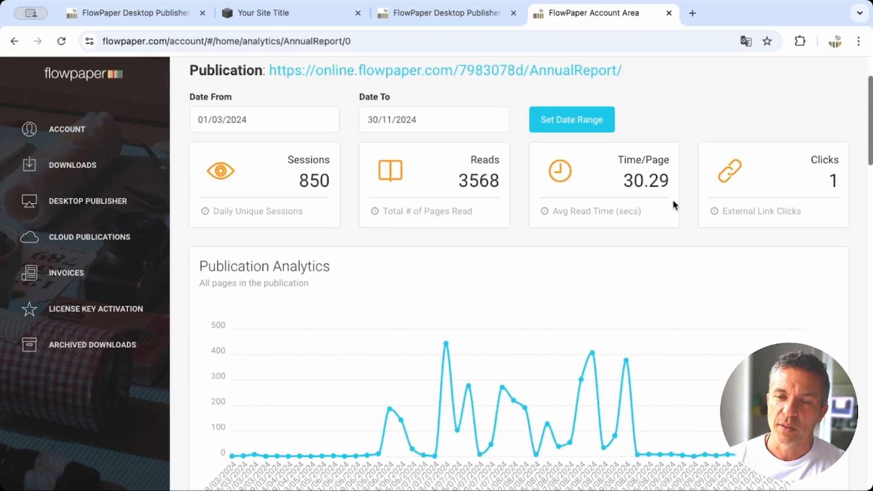
{"action": "scroll", "coordinate": [678, 212], "scroll_direction": "down", "scroll_amount": 1}
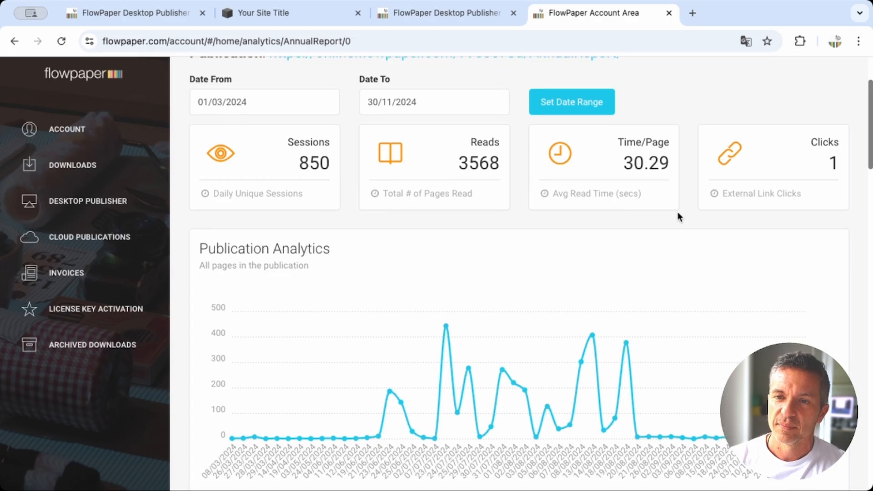